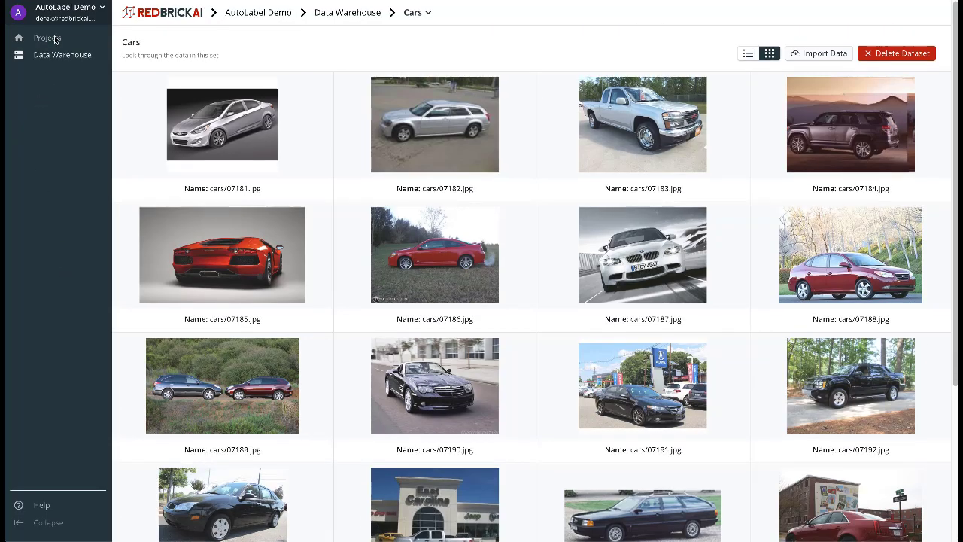
Start creating a new project based on the AutoLabel template.
left_click(53, 37)
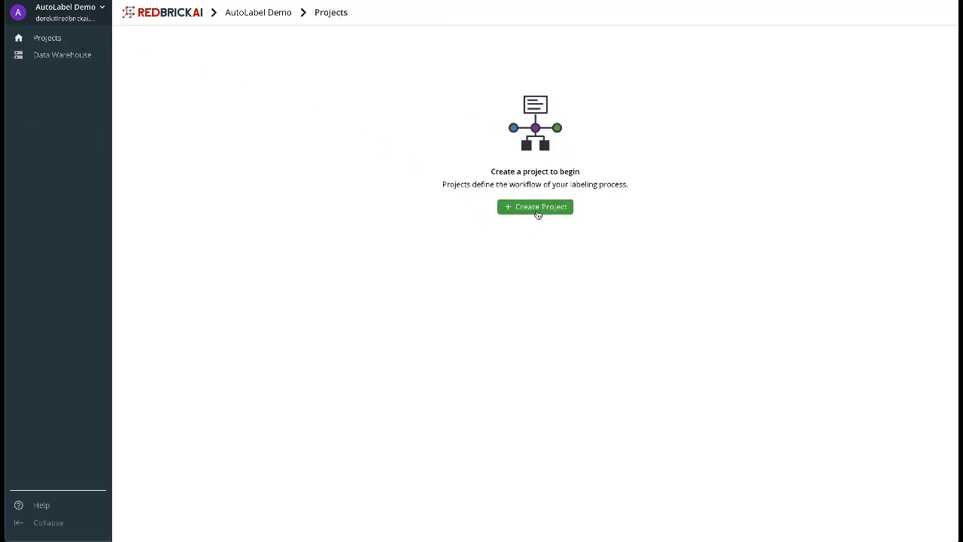
left_click(536, 210)
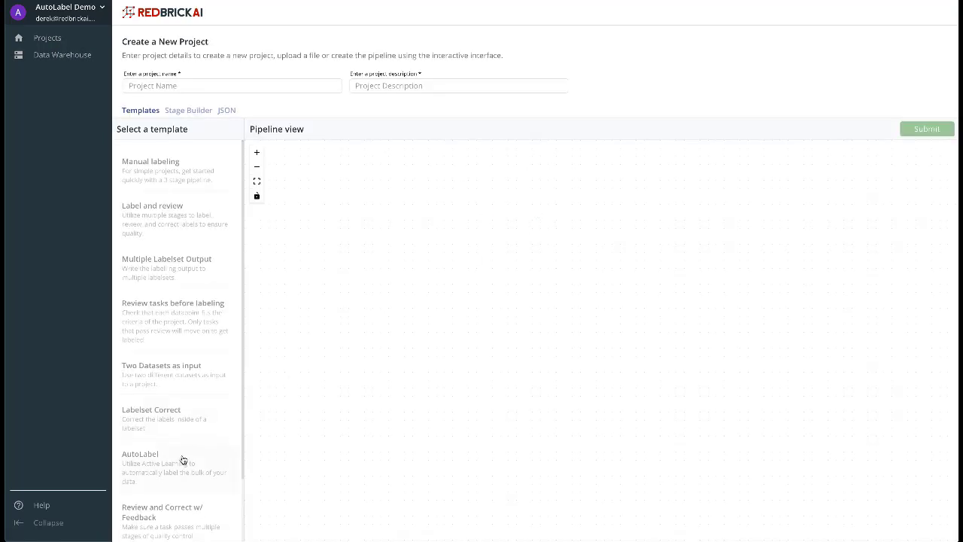
left_click(179, 460)
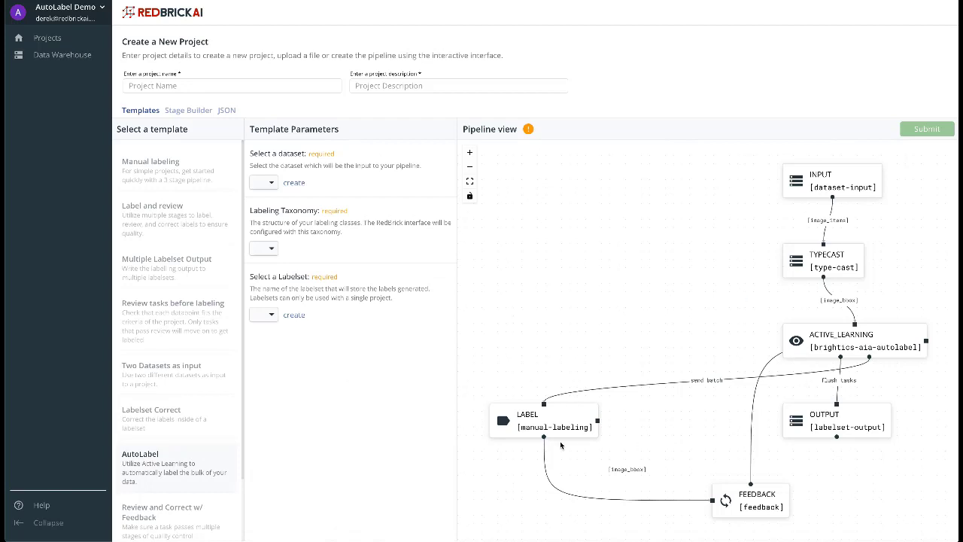
Rearrange the pipeline diagram with OUTPUT and LABEL below ACTIVE_LEARNING, FEEDBACK to the lower right of LABEL, and INPUT and TYPECAST aligned above.
left_click_drag(542, 424, 920, 459)
left_click_drag(827, 425, 704, 431)
left_click_drag(933, 461, 854, 430)
left_click_drag(768, 504, 949, 478)
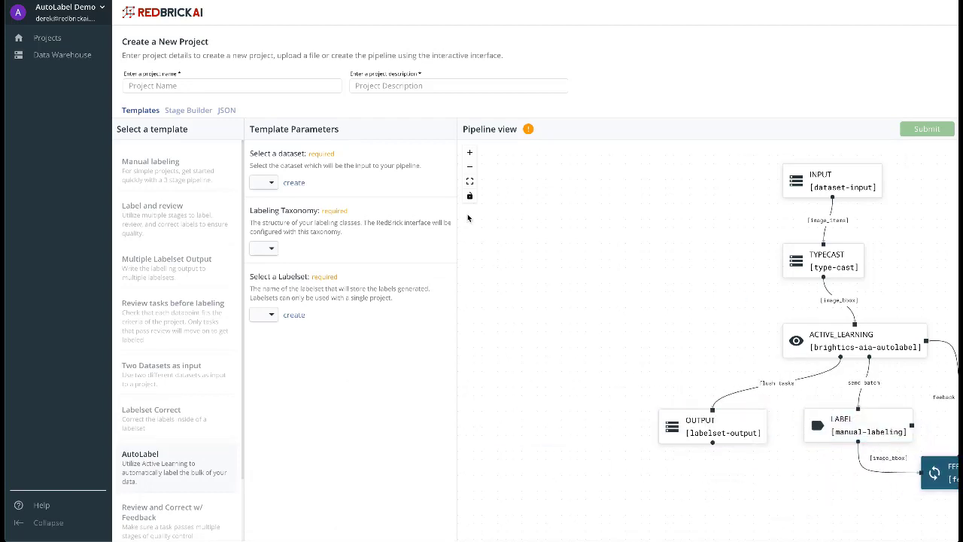
left_click(469, 181)
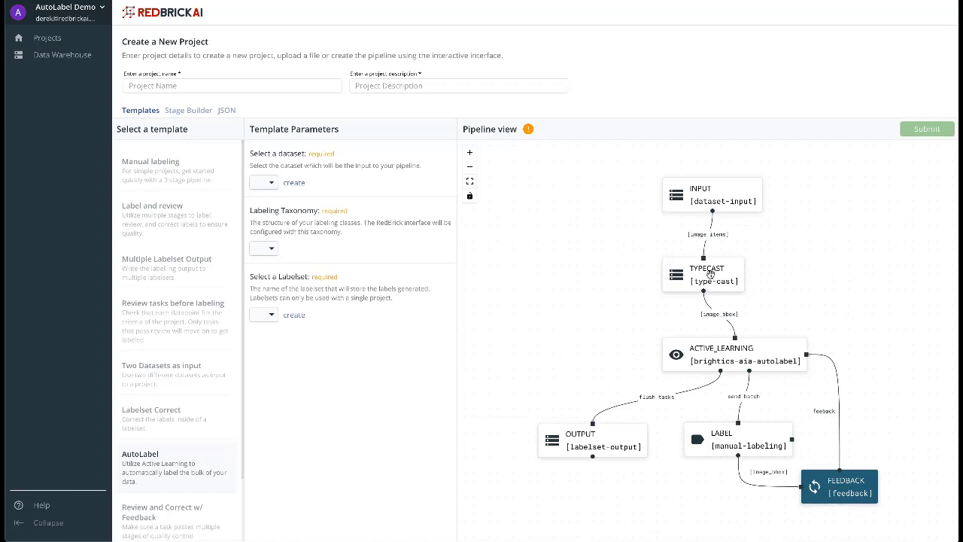
left_click_drag(705, 275, 737, 272)
left_click_drag(711, 194, 737, 193)
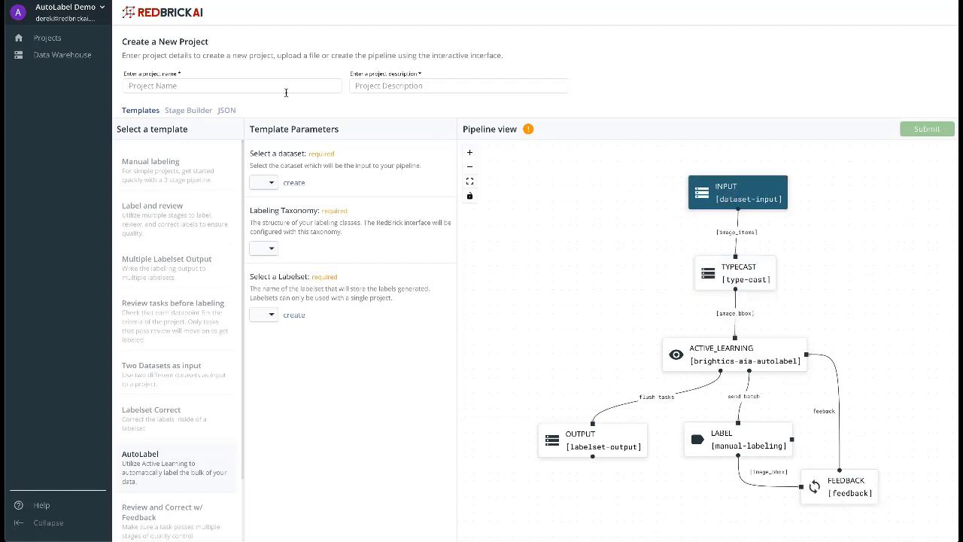
Name the project "AutoLabel demo" and describe it as "Save 80-90% of annotation time".
left_click(226, 85)
type("AutoLabel demo")
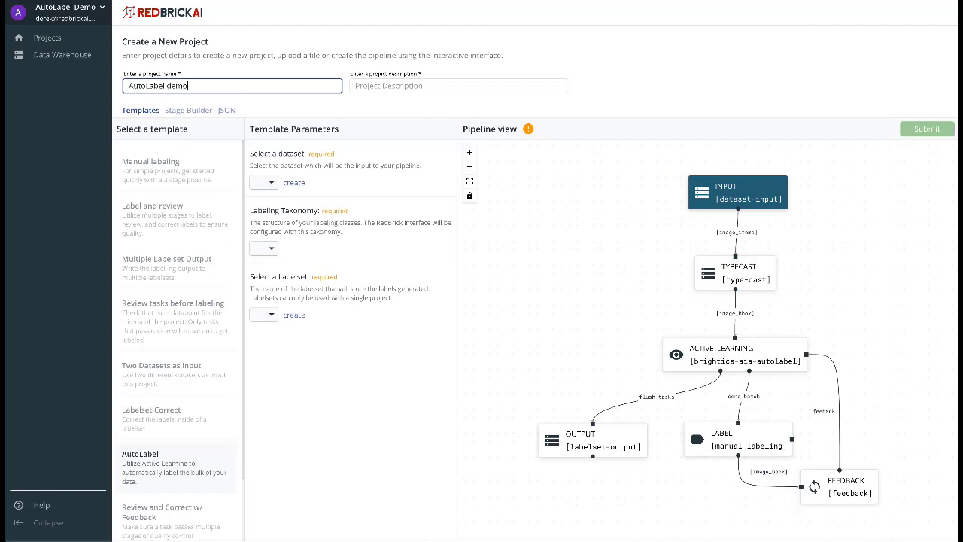
left_click(458, 85)
type("Save 80-90% of anno")
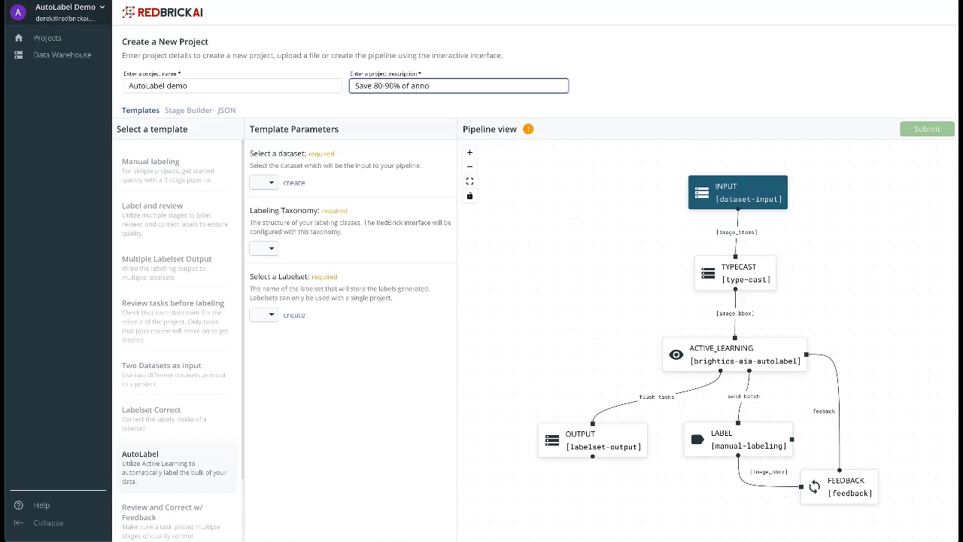
type("n time")
Assign the Cars dataset, Berkeley Deep Drive (BDD) taxonomy and Labeled Cars labelset to the template, and submit the project.
left_click(262, 183)
left_click(258, 197)
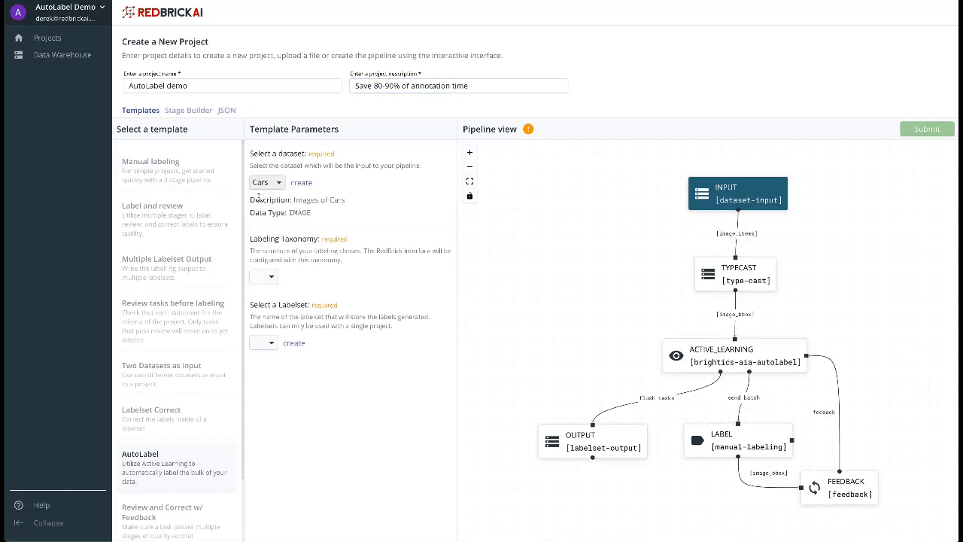
left_click(265, 277)
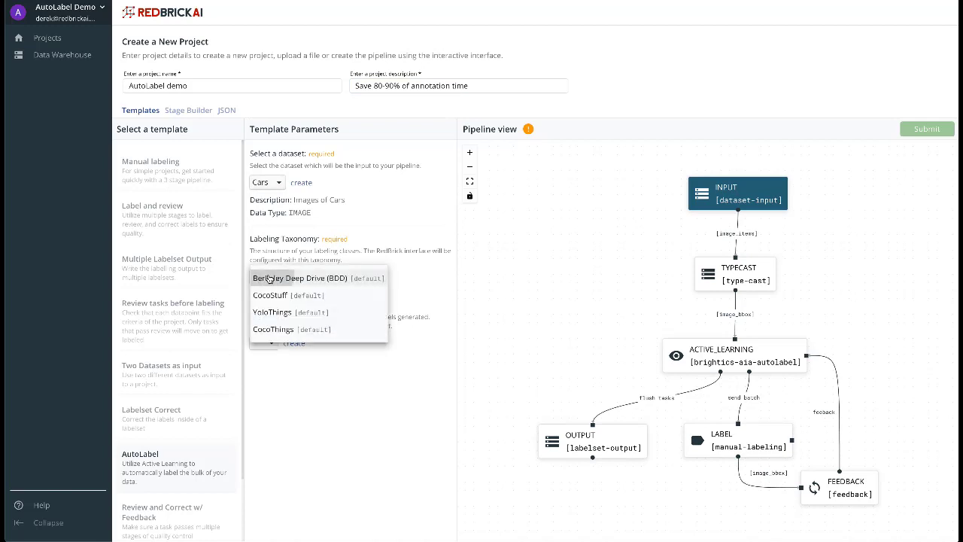
left_click(265, 276)
left_click(271, 343)
left_click(275, 345)
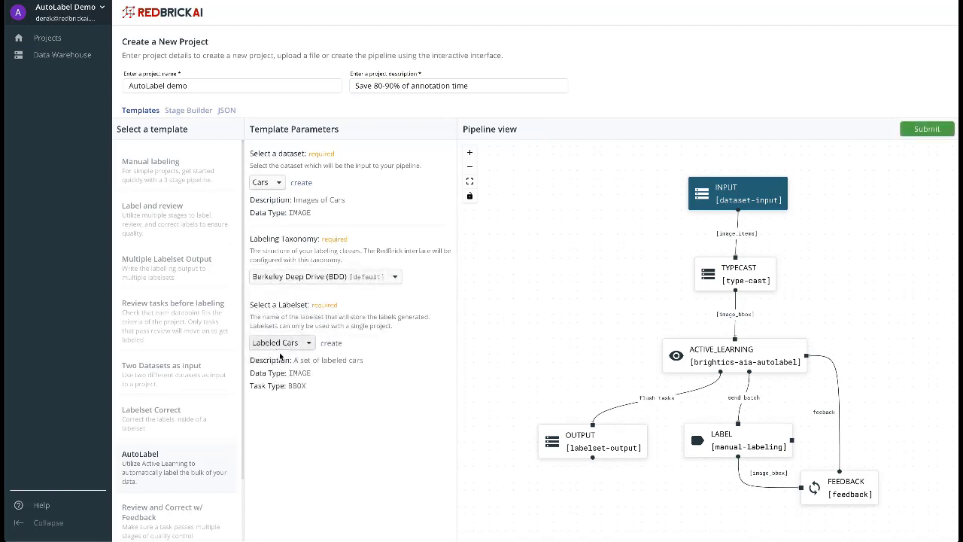
left_click(910, 133)
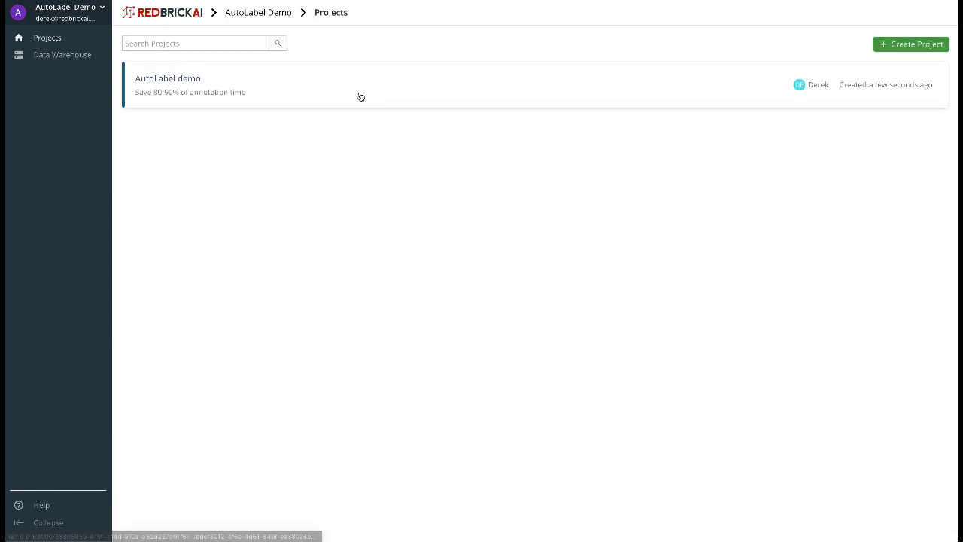
Open the AutoLabel demo project and send a batch of images from its ACTIVE_LEARNING stage to labeling.
left_click(360, 96)
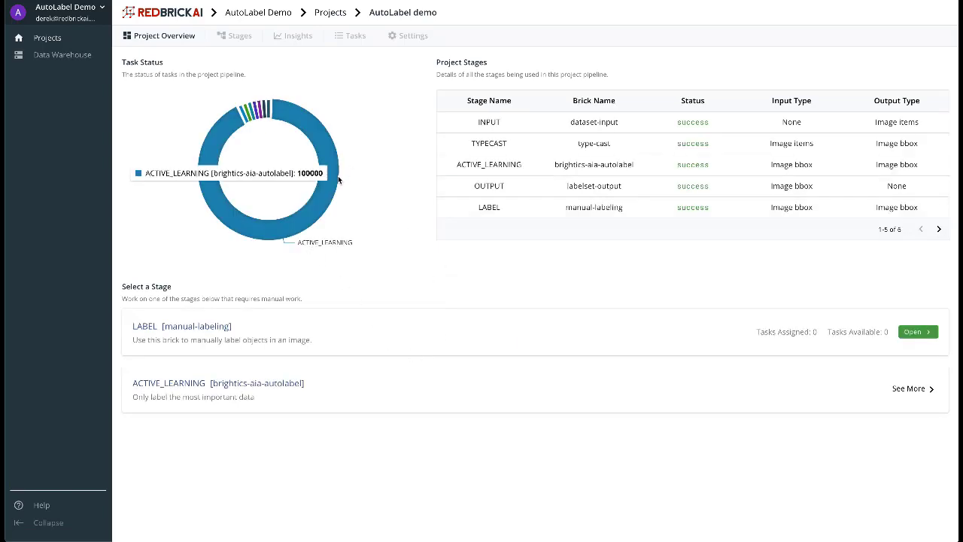
mouse_move(329, 147)
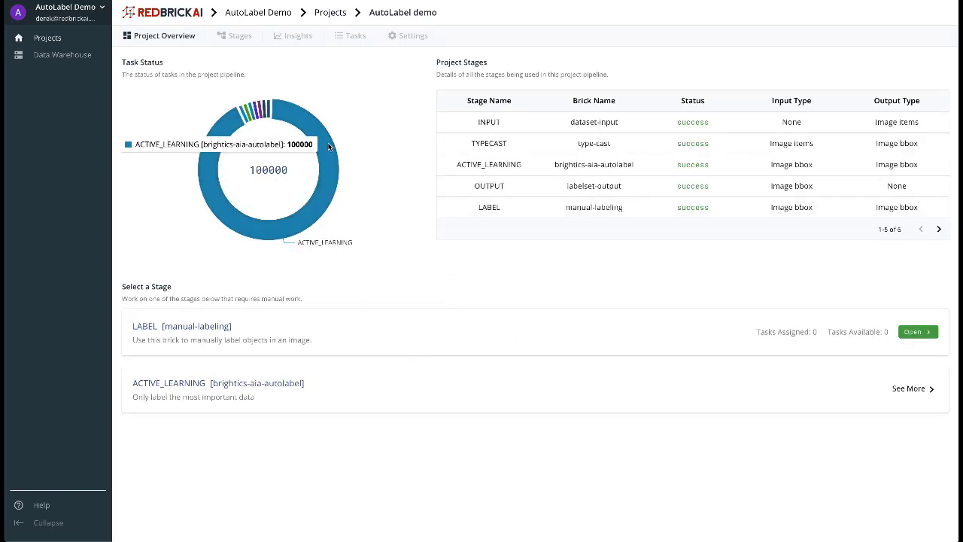
left_click(240, 36)
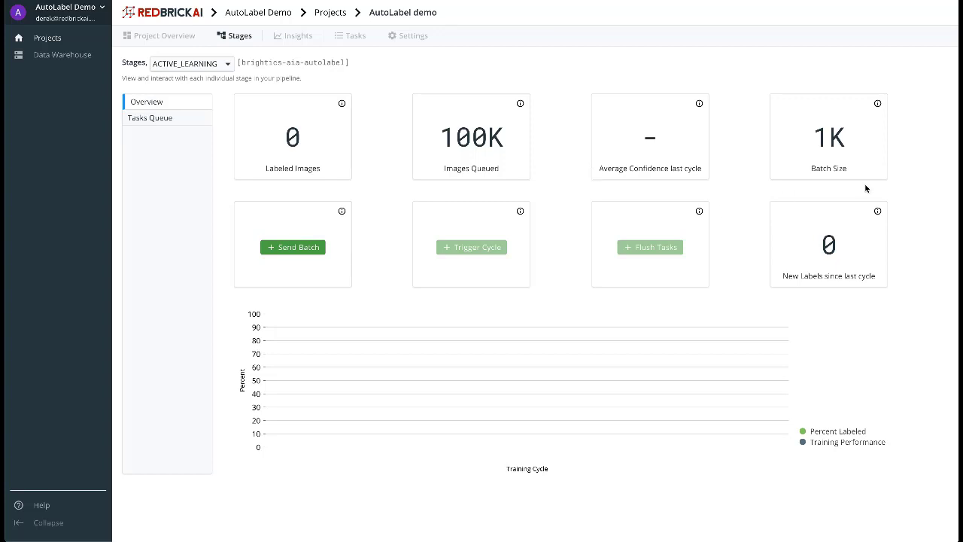
left_click(300, 248)
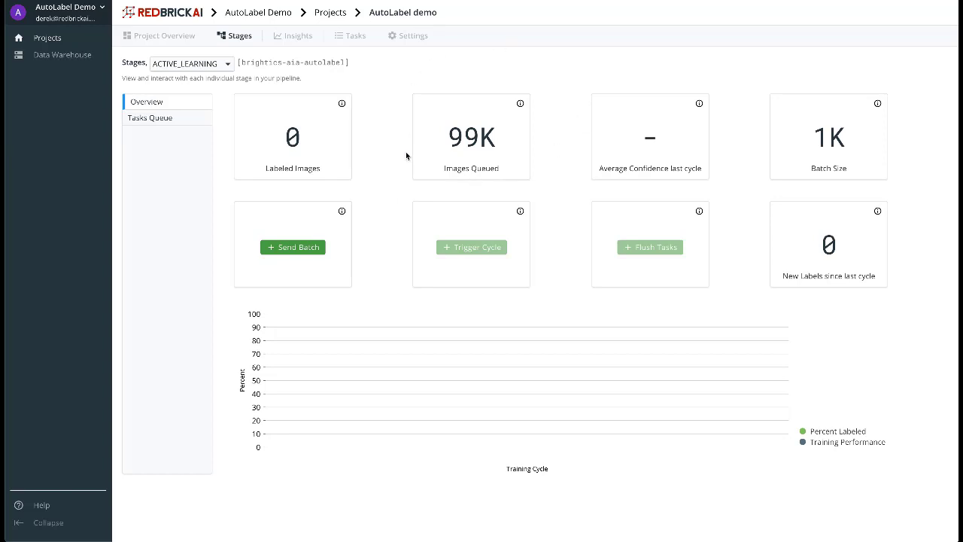
Open the LABEL stage, draw a car bounding box around the black station wagon in cars/07195.jpg, and submit the task.
left_click(189, 39)
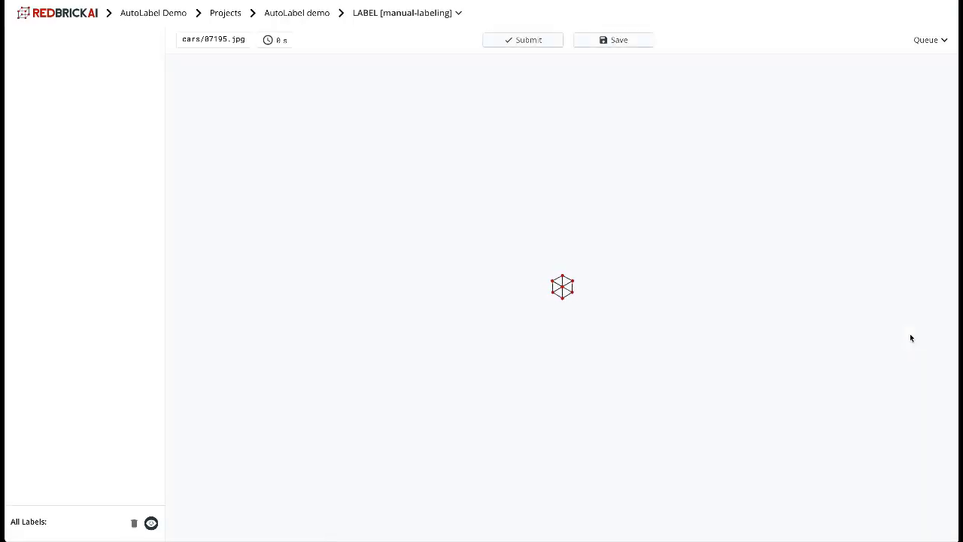
scroll(101, 161, "down", 1)
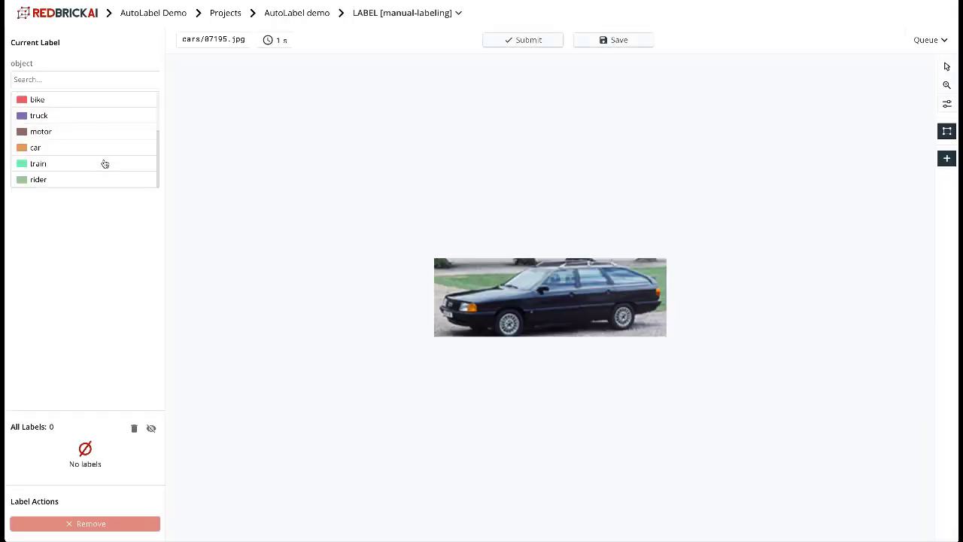
left_click(99, 151)
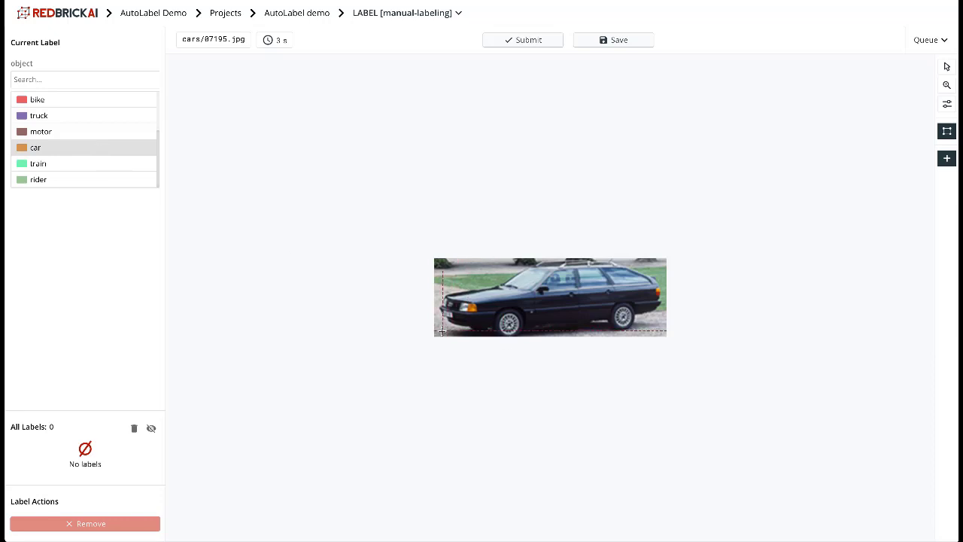
left_click_drag(439, 331, 660, 262)
left_click(521, 40)
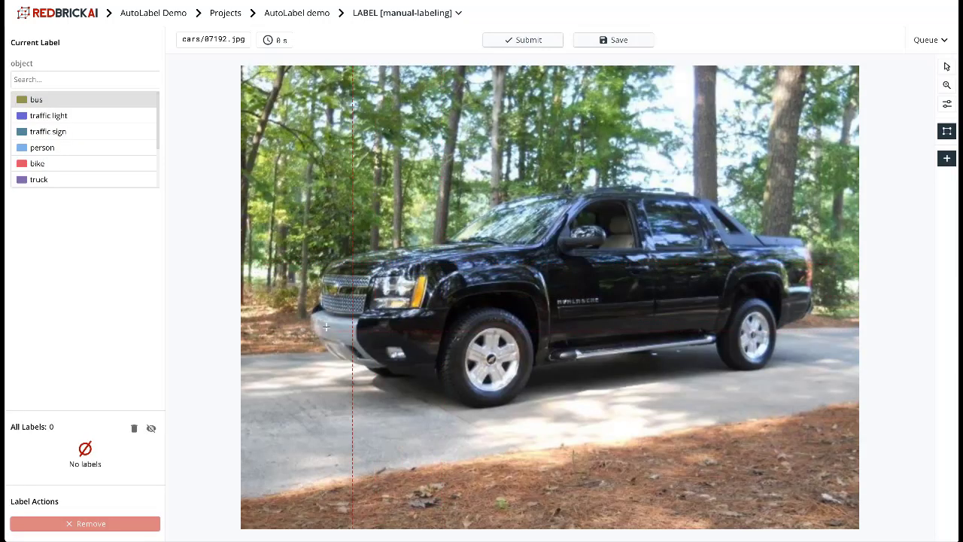
Draw a bounding box of class car around the black pickup in cars/07192.jpg and submit the task.
scroll(57, 164, "down", 2)
scroll(57, 163, "down", 1)
left_click(57, 149)
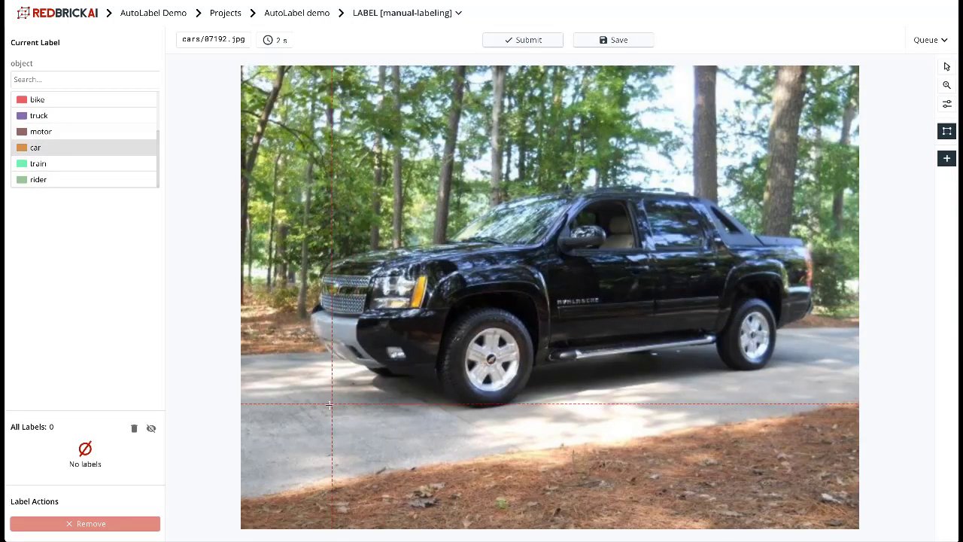
left_click_drag(312, 406, 814, 187)
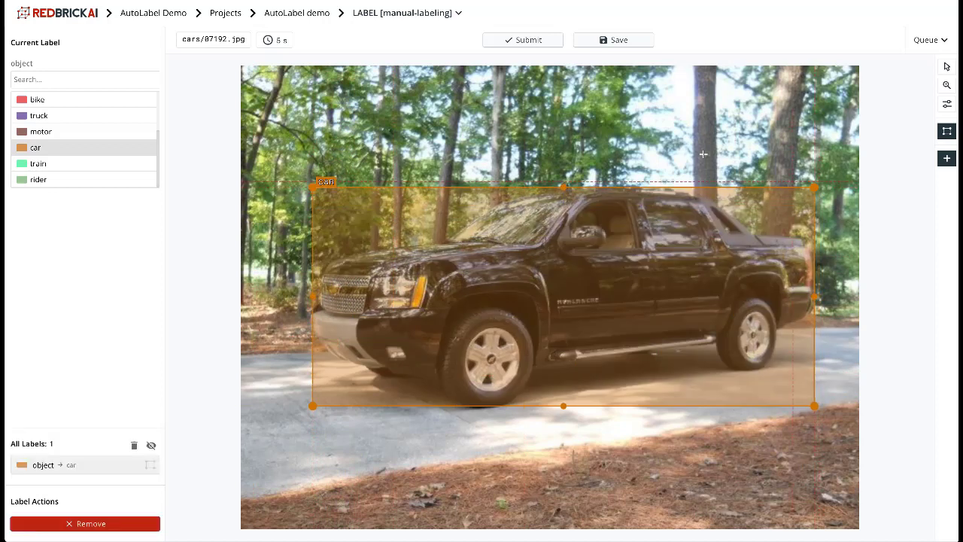
left_click(535, 43)
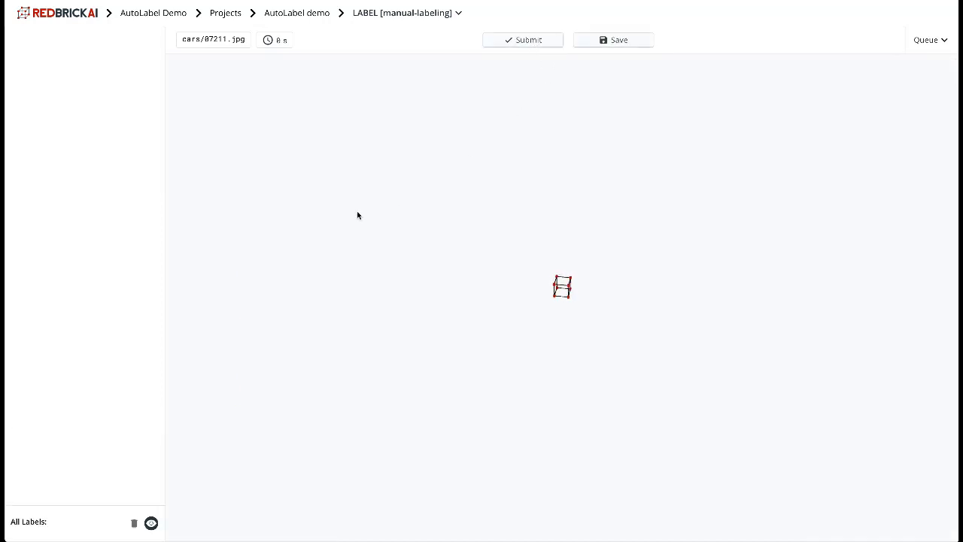
Label the dark sedan in the foreground of cars/07211.jpg with a car bounding box and submit the task.
scroll(75, 149, "down", 2)
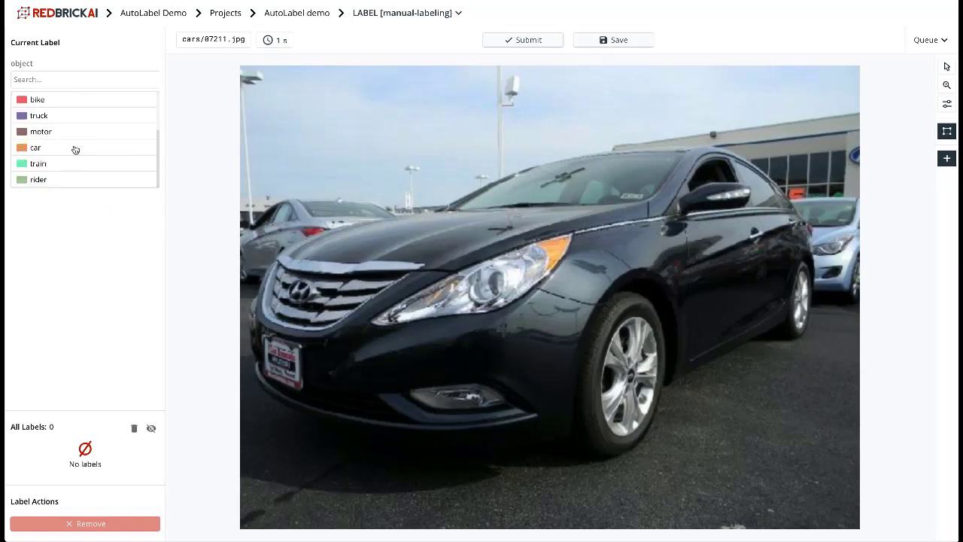
left_click(75, 148)
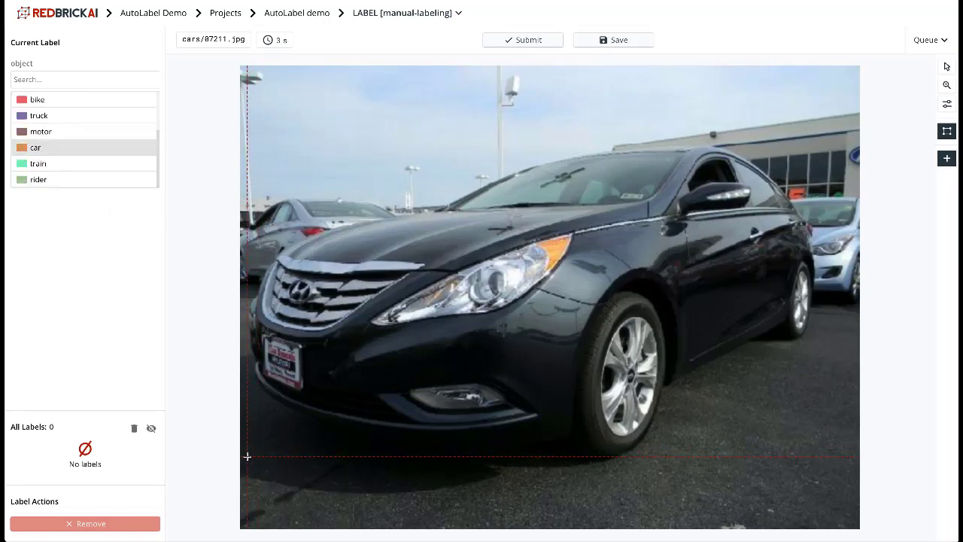
left_click_drag(248, 455, 816, 160)
left_click(510, 39)
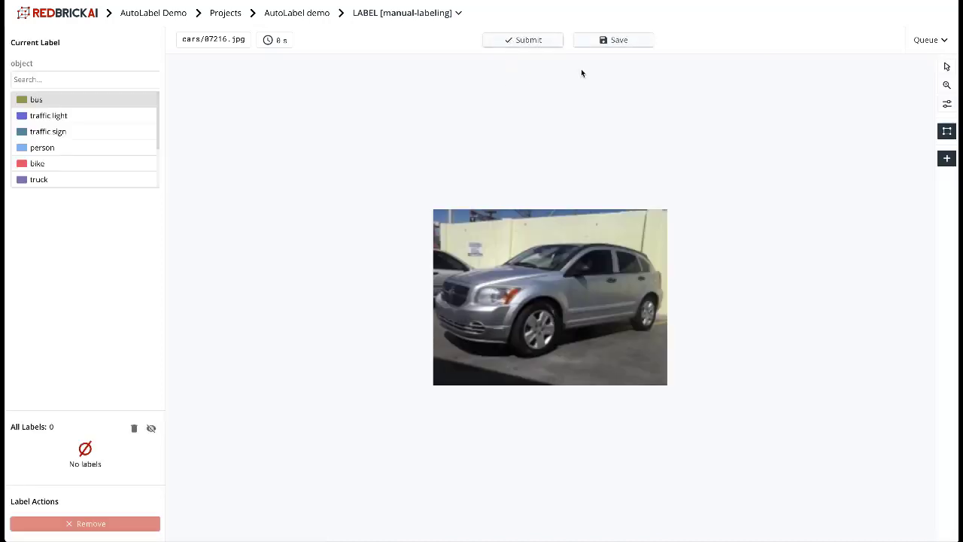
Open cars/07210.jpg from the assigned tasks queue, label the white van with a car bounding box, and submit it.
left_click(927, 39)
left_click(810, 120)
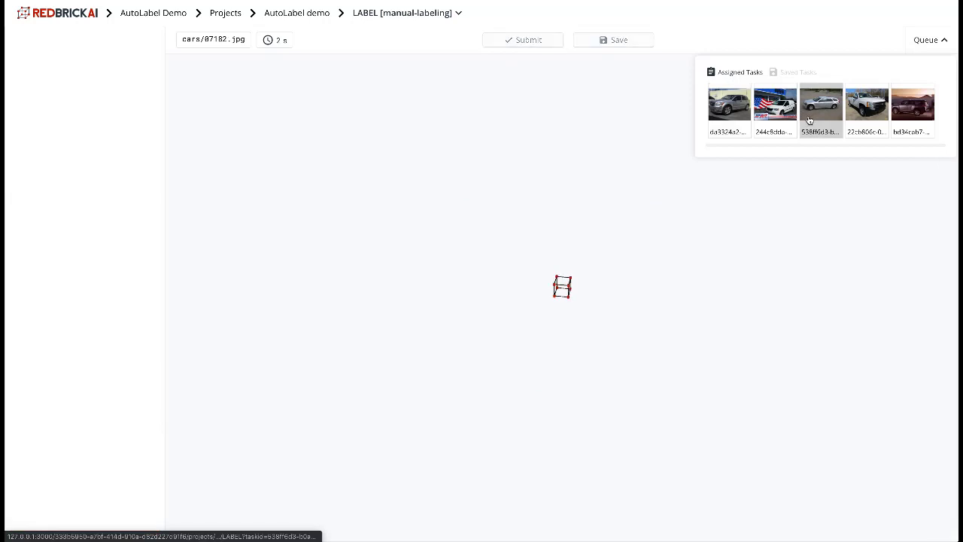
left_click(762, 111)
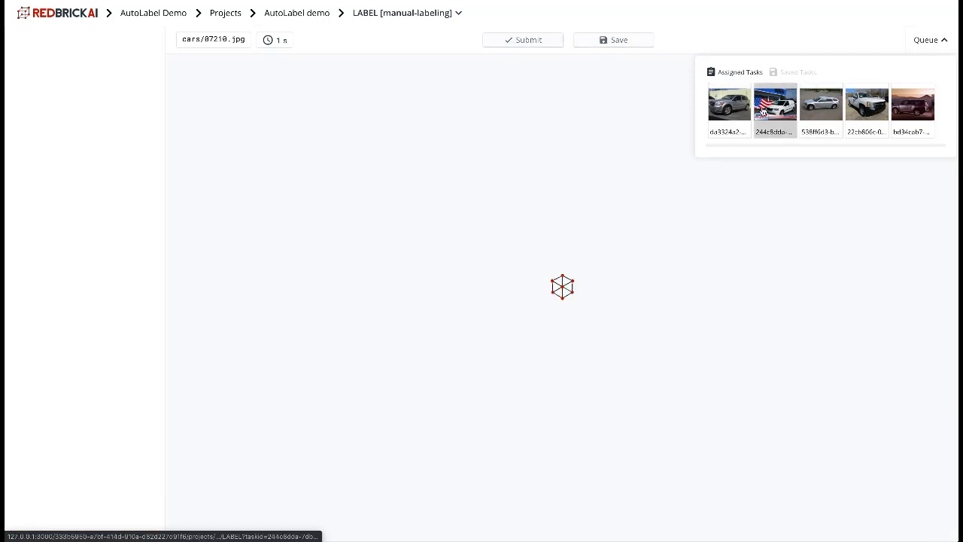
scroll(23, 165, "down", 1)
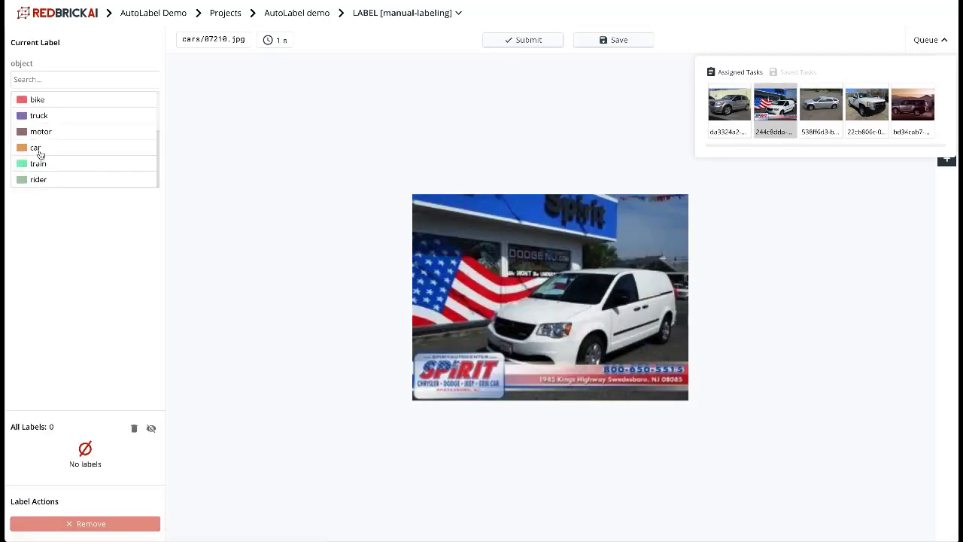
left_click(45, 148)
left_click_drag(486, 266, 676, 365)
left_click(516, 40)
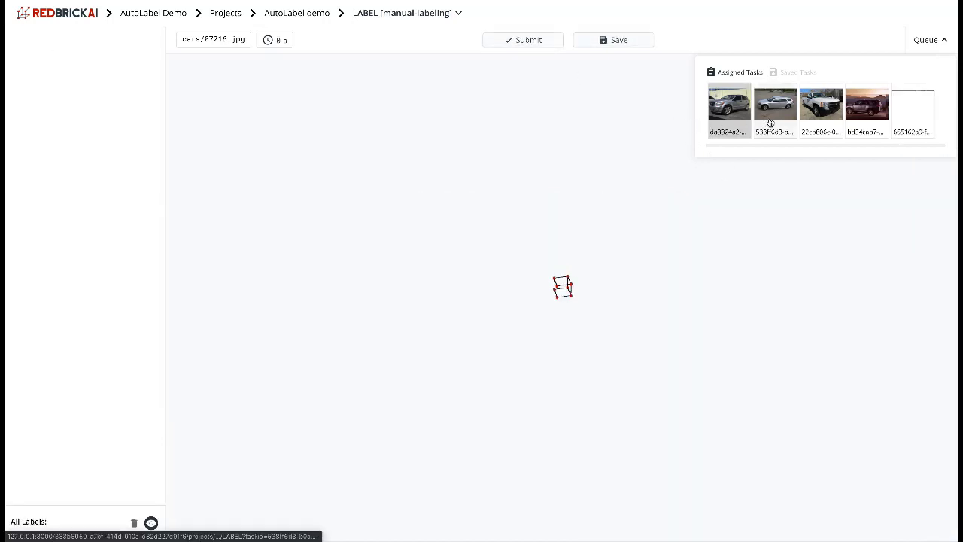
Open cars/07182.jpg from the assigned tasks, box the silver wagon with class car, and submit the task.
left_click(773, 114)
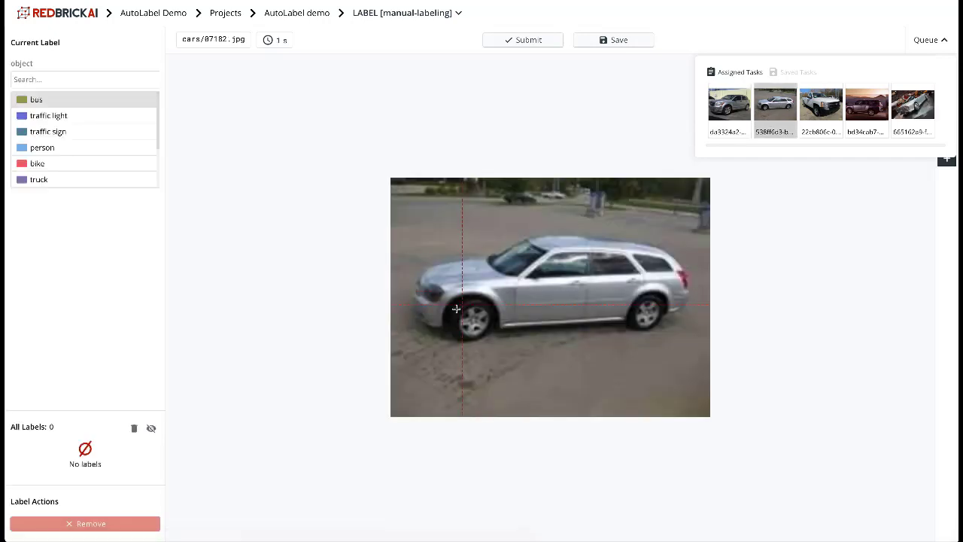
left_click_drag(411, 340, 690, 233)
scroll(108, 163, "down", 2)
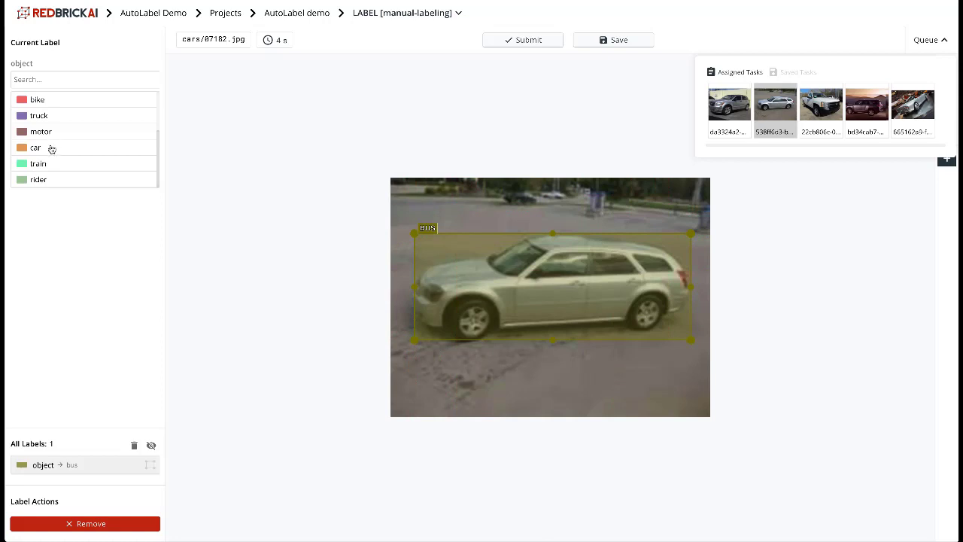
left_click(48, 148)
left_click(514, 48)
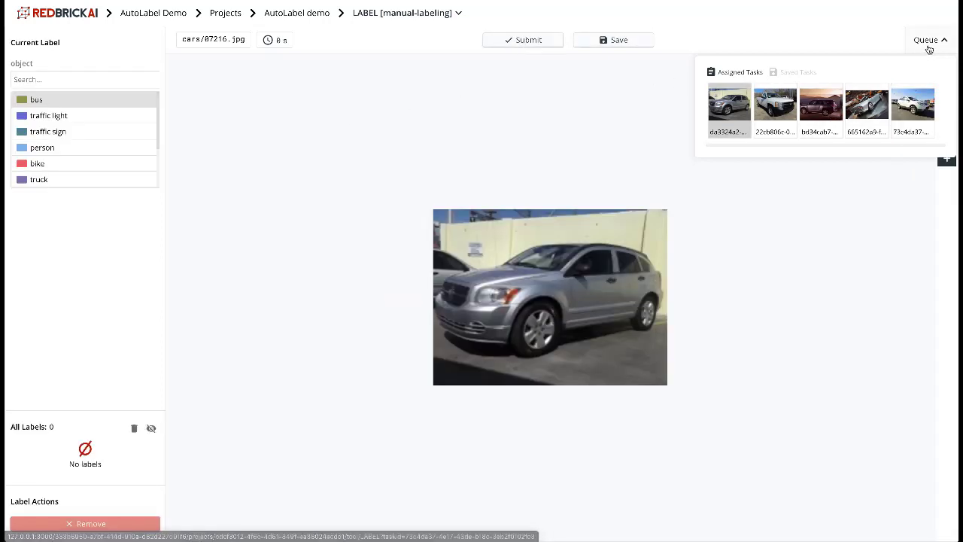
Draw a car bounding box around the silver hatchback in cars/07216.jpg and submit the task.
scroll(123, 125, "down", 2)
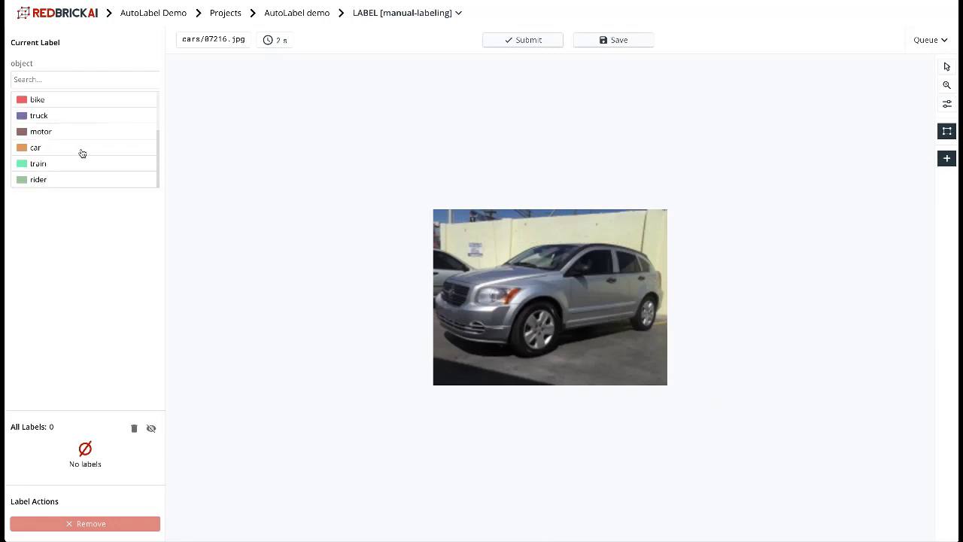
left_click_drag(438, 353, 653, 244)
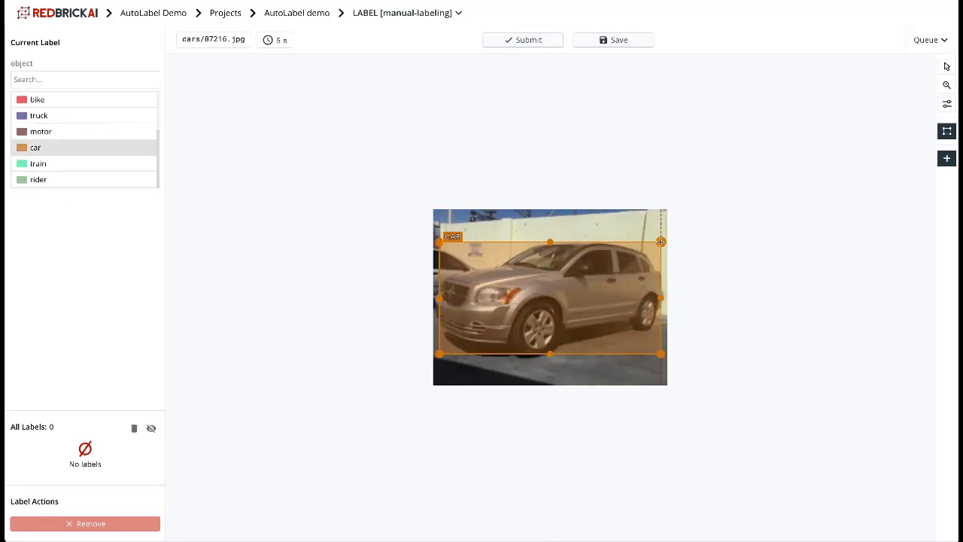
left_click(538, 42)
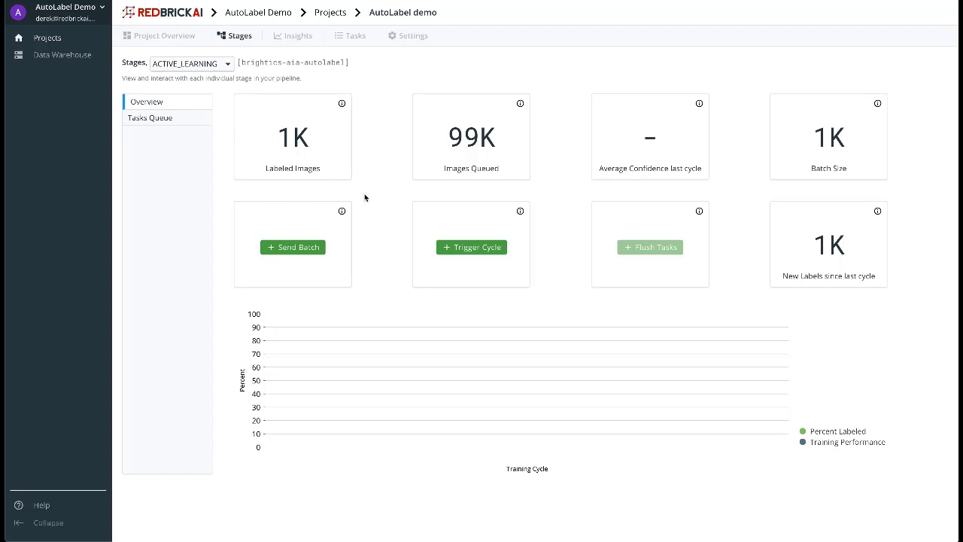
Trigger a training cycle in the ACTIVE_LEARNING stage and open its tasks queue to view the confidence values.
left_click(474, 250)
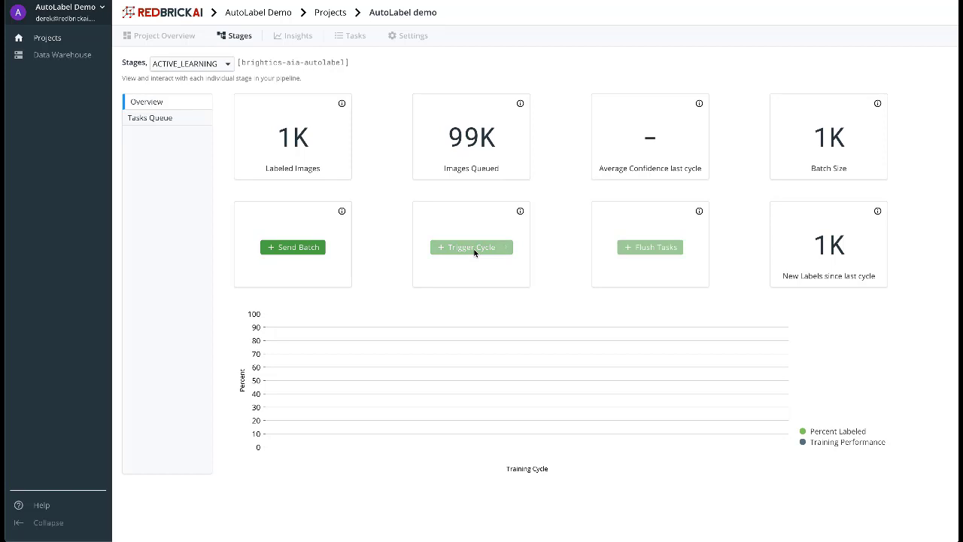
left_click(295, 37)
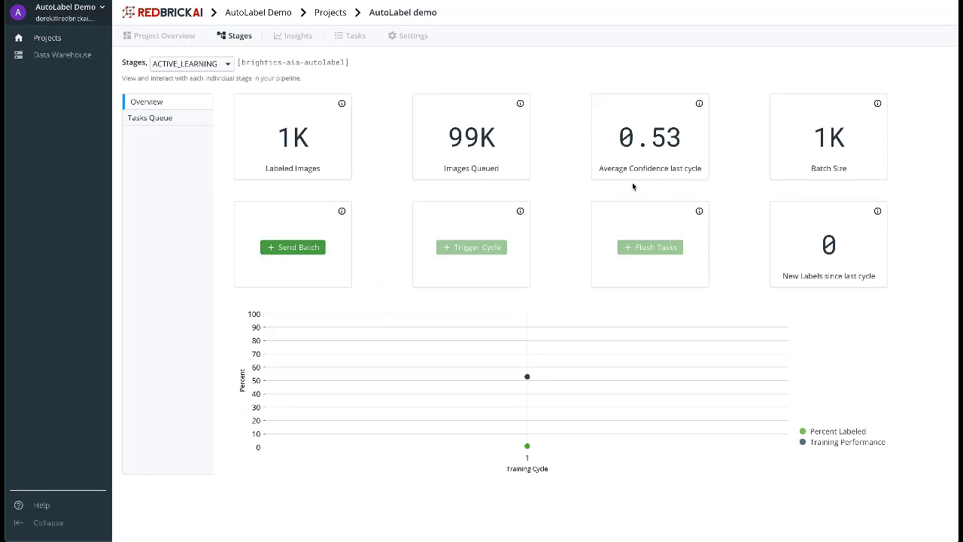
mouse_move(500, 376)
left_click(174, 125)
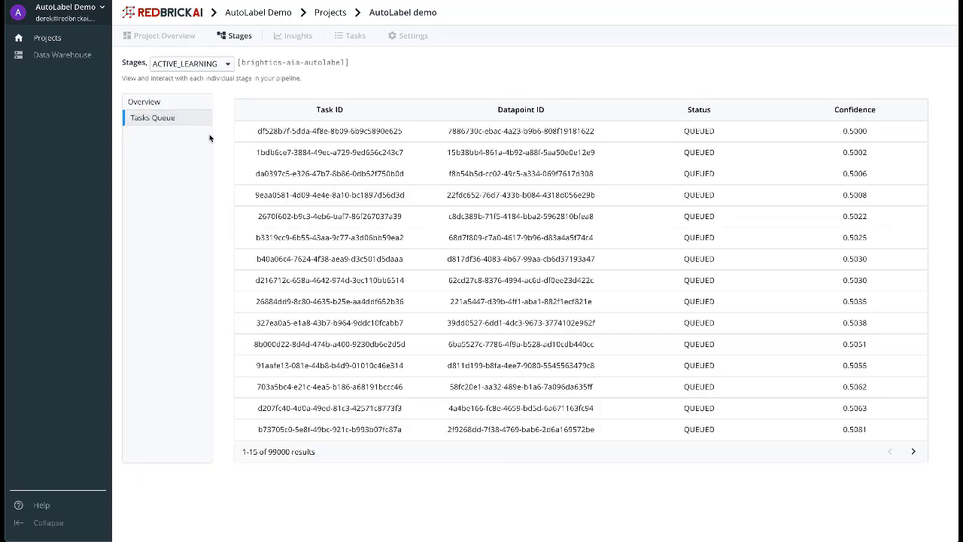